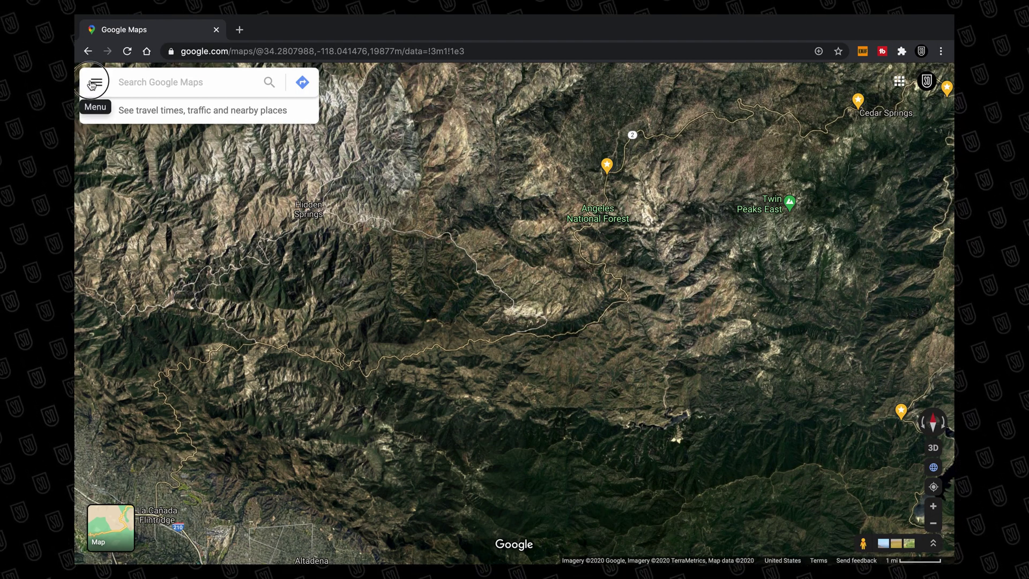
Turn off the place labels on the Angeles National Forest satellite map from the Google Maps menu.
{"action": "left_click", "coordinate": [91, 84]}
{"action": "left_click", "coordinate": [131, 150]}
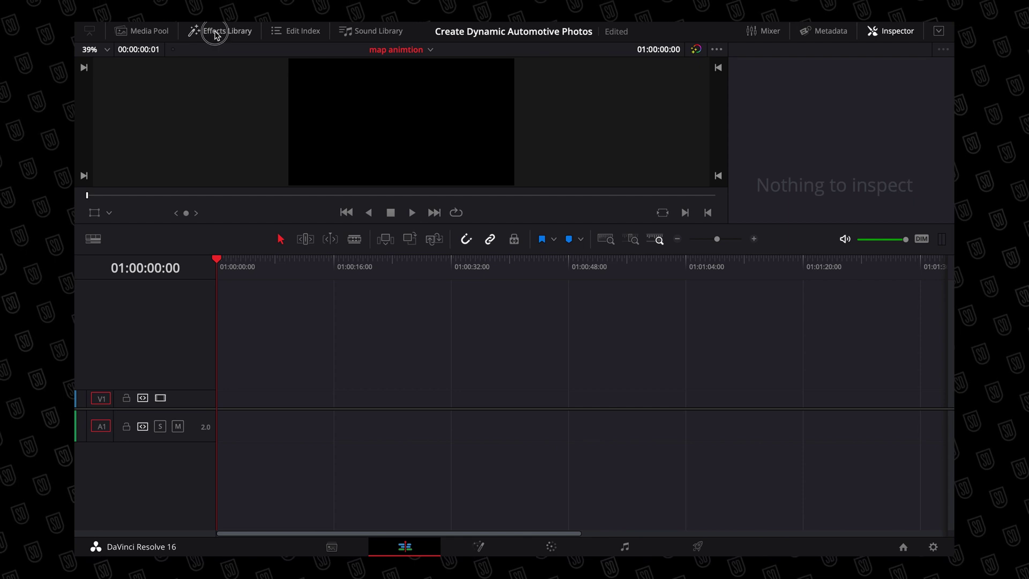
Drag a Fusion Composition from Toolbox > Effects onto the V1 track.
{"action": "left_click", "coordinate": [212, 31]}
{"action": "left_click", "coordinate": [111, 149]}
{"action": "left_click_drag", "start_coordinate": [230, 114], "coordinate": [472, 402]}
Extend the Fusion Composition clip to 10 seconds long.
{"action": "left_click", "coordinate": [489, 294]}
{"action": "key", "text": "shift+Right"}
{"action": "key", "text": "shift+Right"}
{"action": "key", "text": "shift+Right"}
{"action": "key", "text": "shift+Right"}
{"action": "left_click_drag", "start_coordinate": [537, 400], "coordinate": [536, 401]}
{"action": "left_click", "coordinate": [502, 267]}
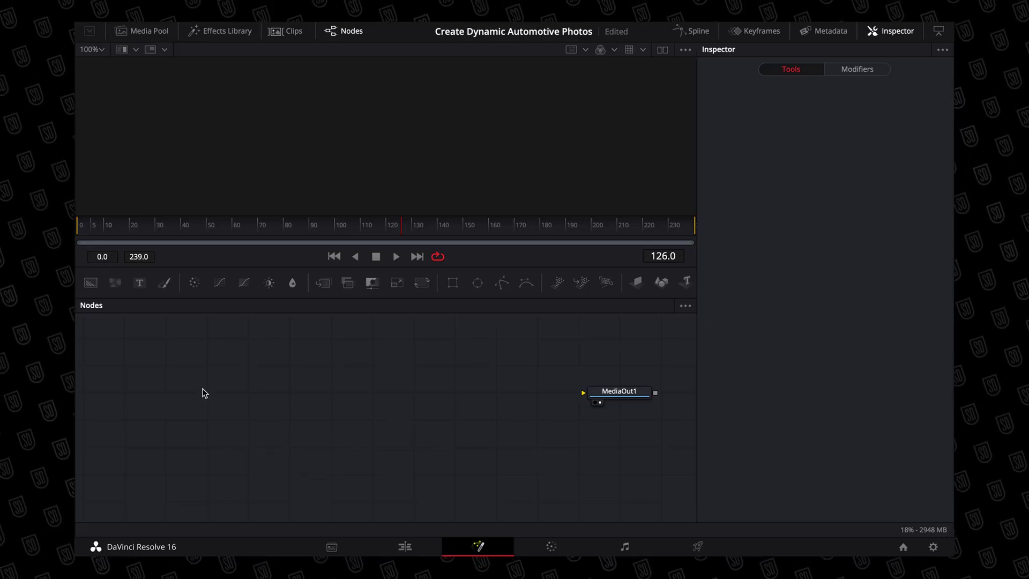
Add a 1920×1080 Background1 node and wire it into MediaOut1.
{"action": "left_click", "coordinate": [557, 383]}
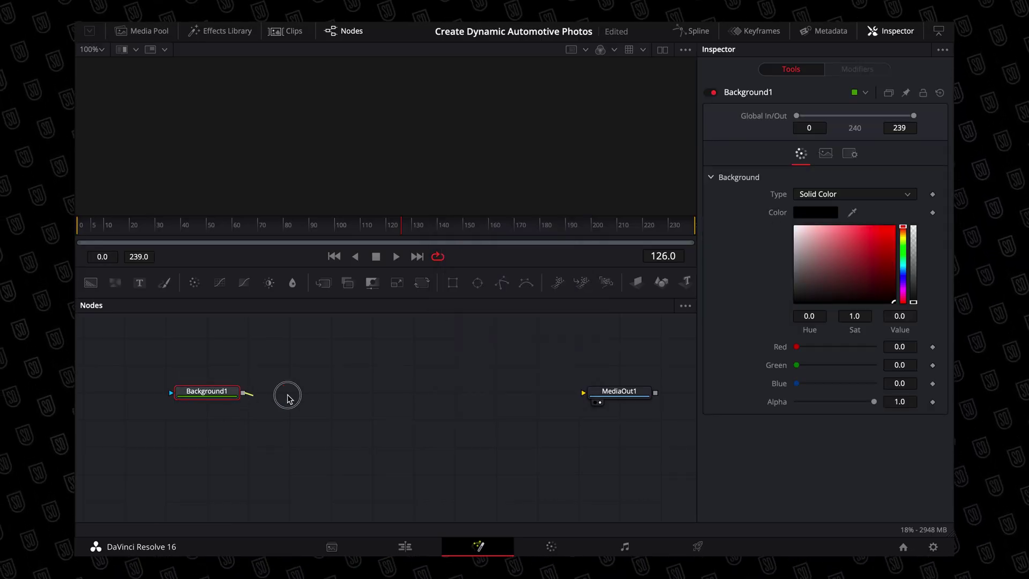
{"action": "left_click_drag", "start_coordinate": [583, 397], "coordinate": [583, 395]}
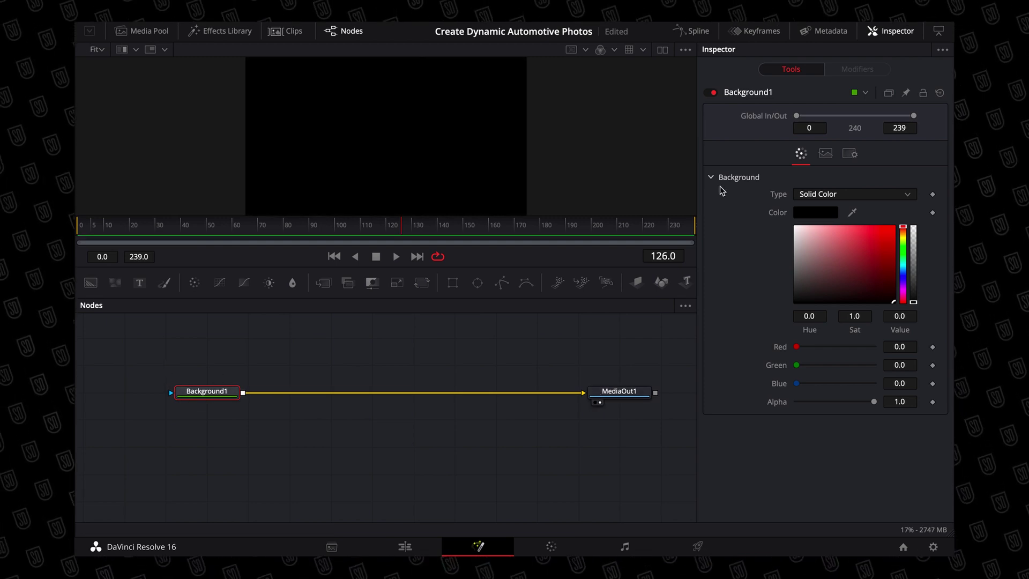
{"action": "left_click", "coordinate": [825, 153]}
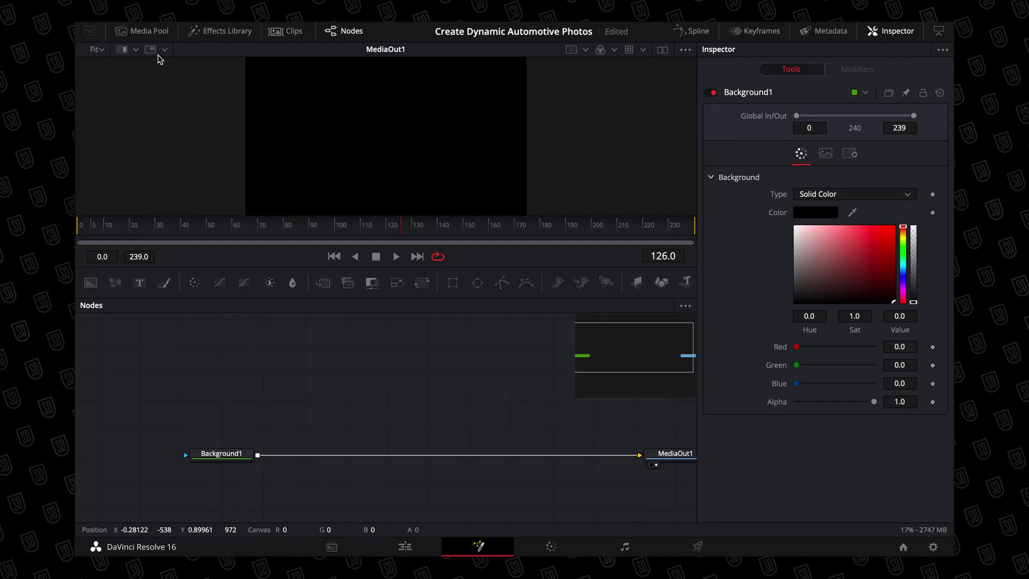
Bring the map screenshot from the screen record bin into Nodes and merge it over the background.
{"action": "left_click", "coordinate": [142, 30]}
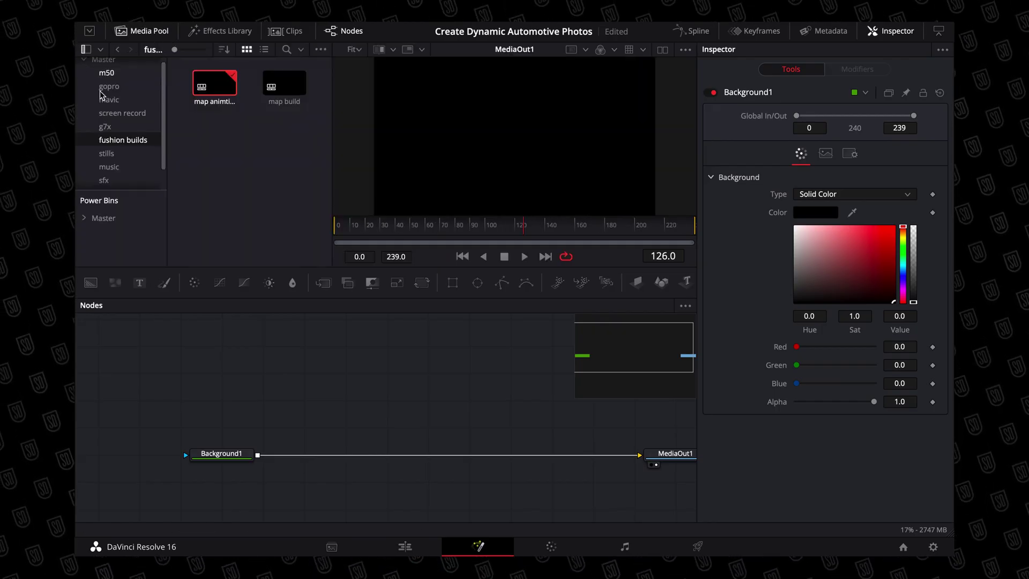
{"action": "left_click", "coordinate": [122, 105]}
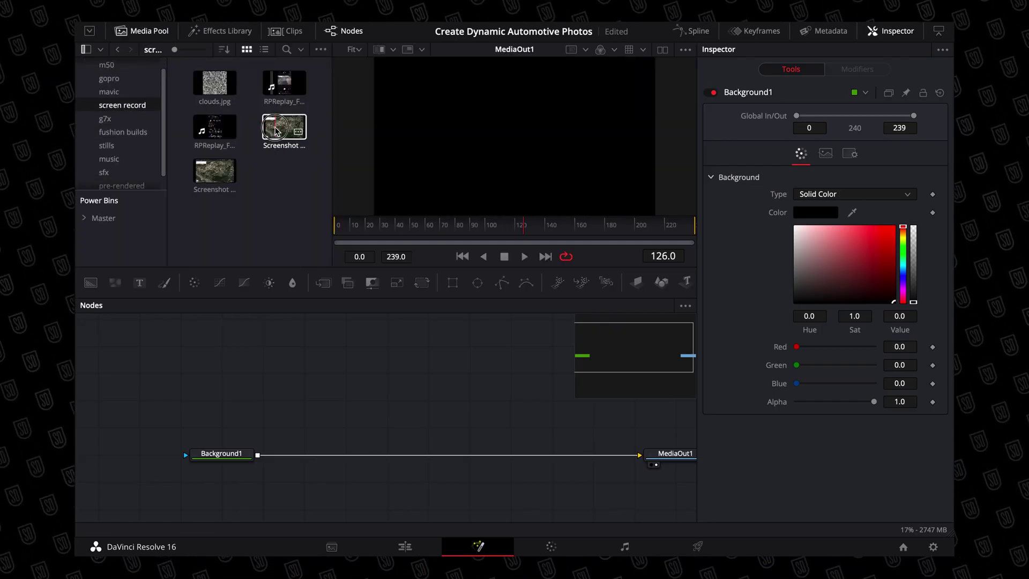
{"action": "left_click_drag", "start_coordinate": [221, 341], "coordinate": [248, 372]}
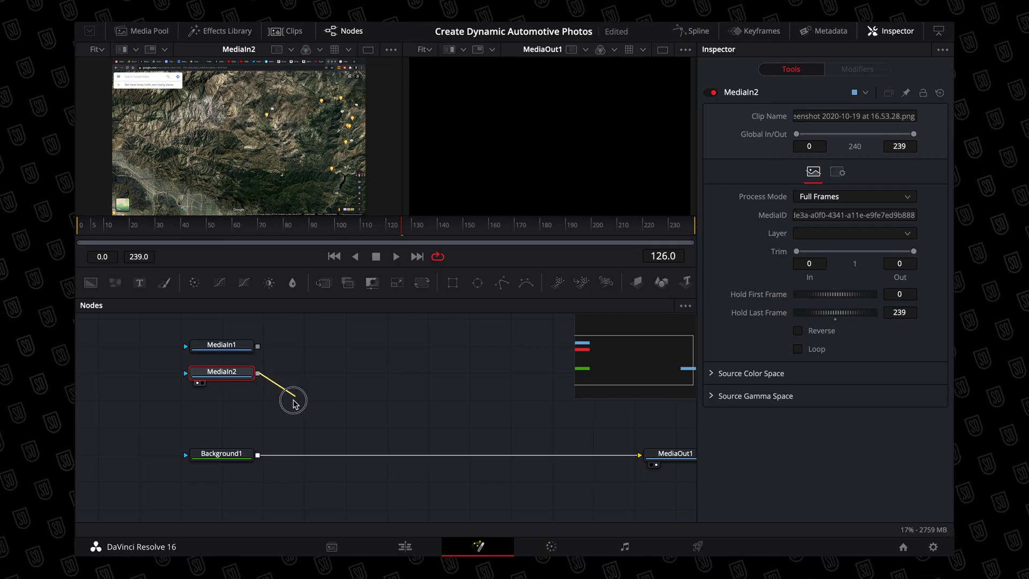
{"action": "left_click_drag", "start_coordinate": [294, 403], "coordinate": [308, 459]}
Add a Transform after the screenshot with Size 0.89 and Center Y 0.58.
{"action": "left_click", "coordinate": [229, 374]}
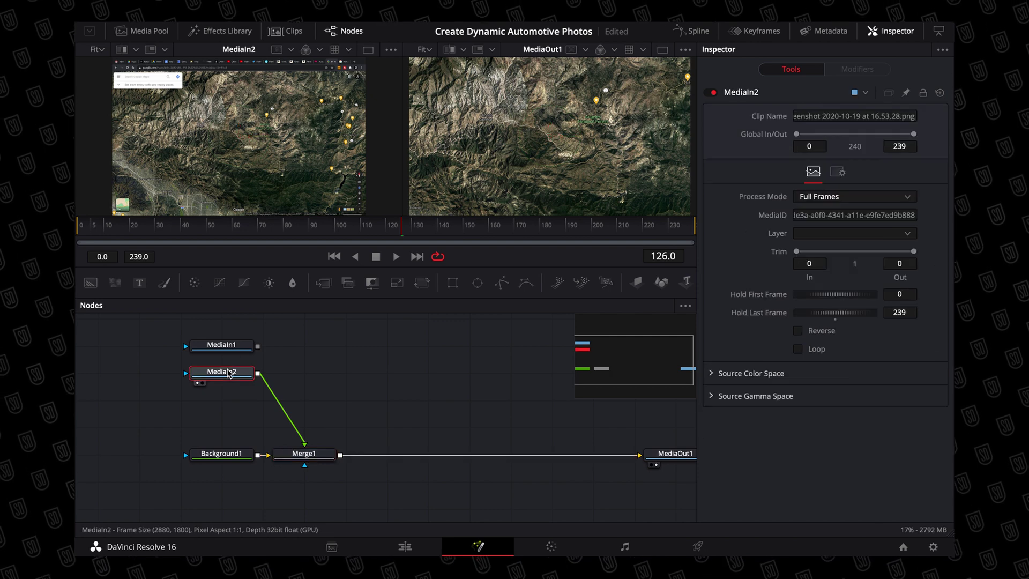
{"action": "key", "text": "Return"}
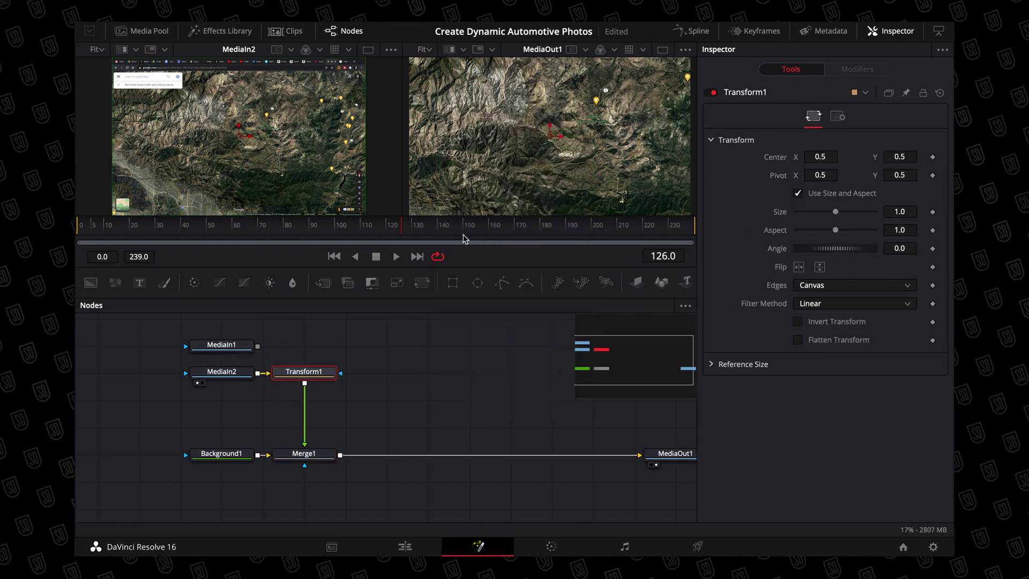
{"action": "left_click_drag", "start_coordinate": [836, 212], "coordinate": [832, 215]}
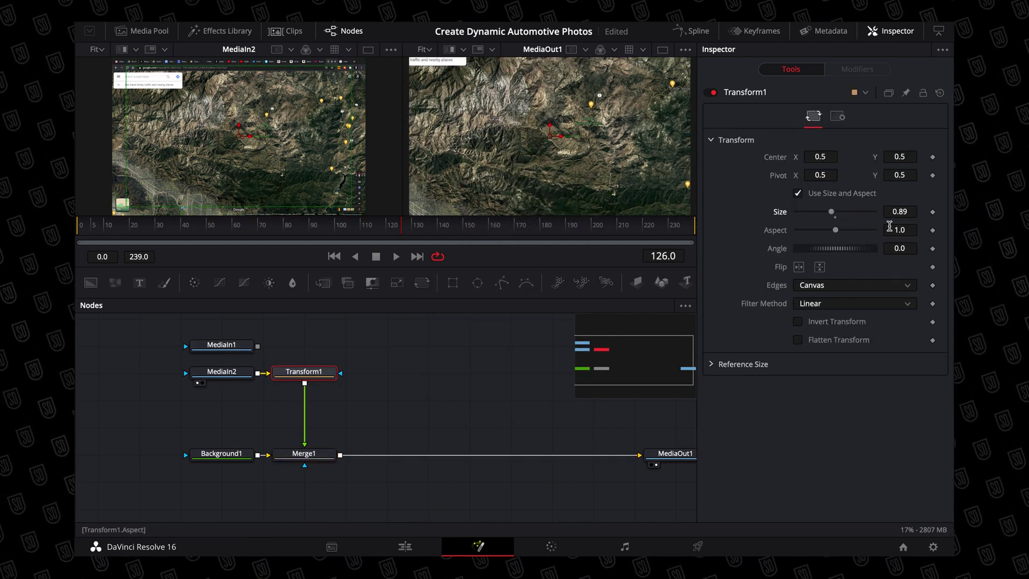
{"action": "left_click_drag", "start_coordinate": [523, 177], "coordinate": [519, 156]}
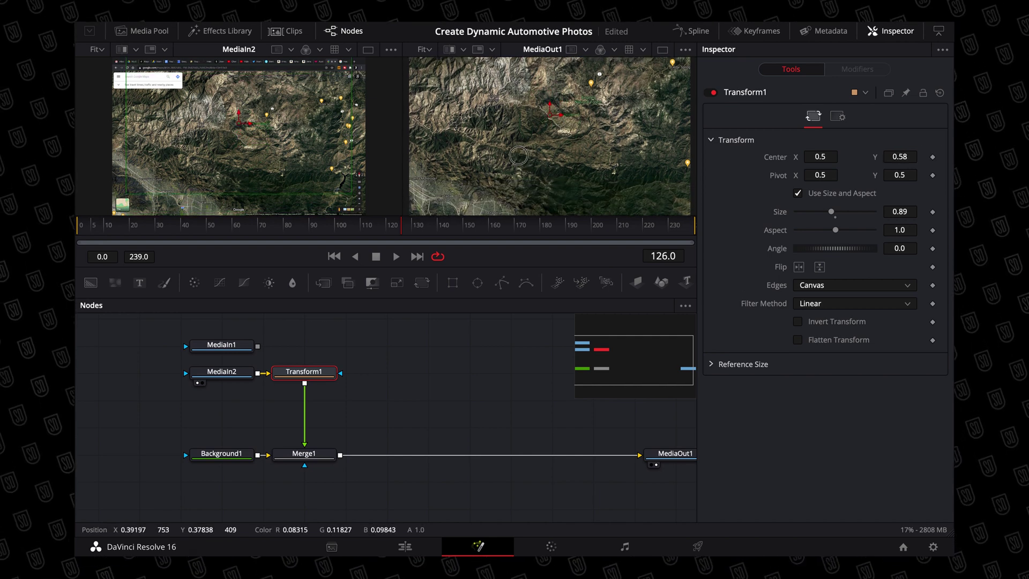
{"action": "left_click_drag", "start_coordinate": [820, 156], "coordinate": [824, 155]}
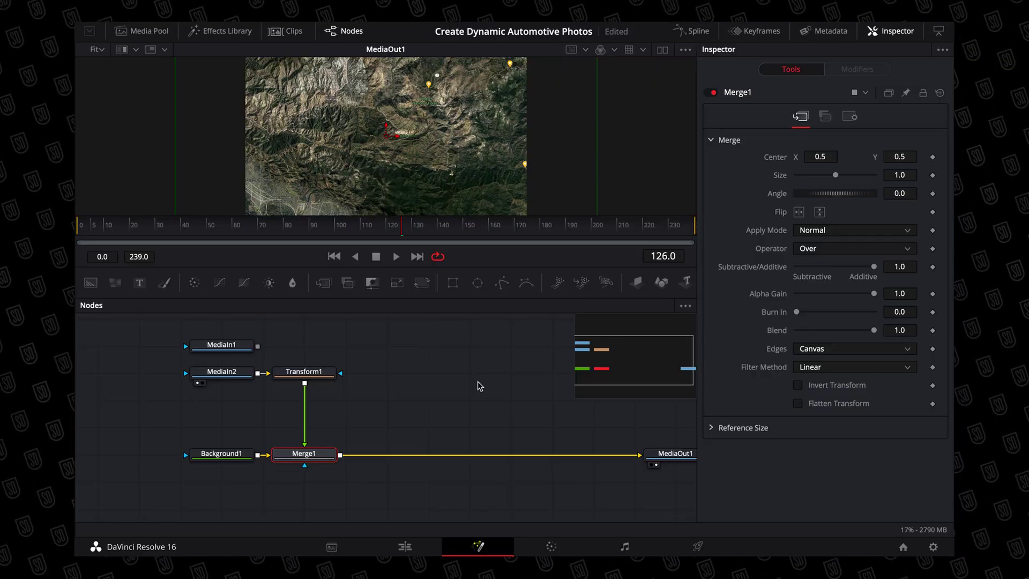
Add Background2 with a Merge2 placed between Merge1 and MediaOut1.
{"action": "key", "text": "shift+space"}
{"action": "type", "text": "bac"}
{"action": "key", "text": "Return"}
{"action": "left_click_drag", "start_coordinate": [311, 480], "coordinate": [387, 453]}
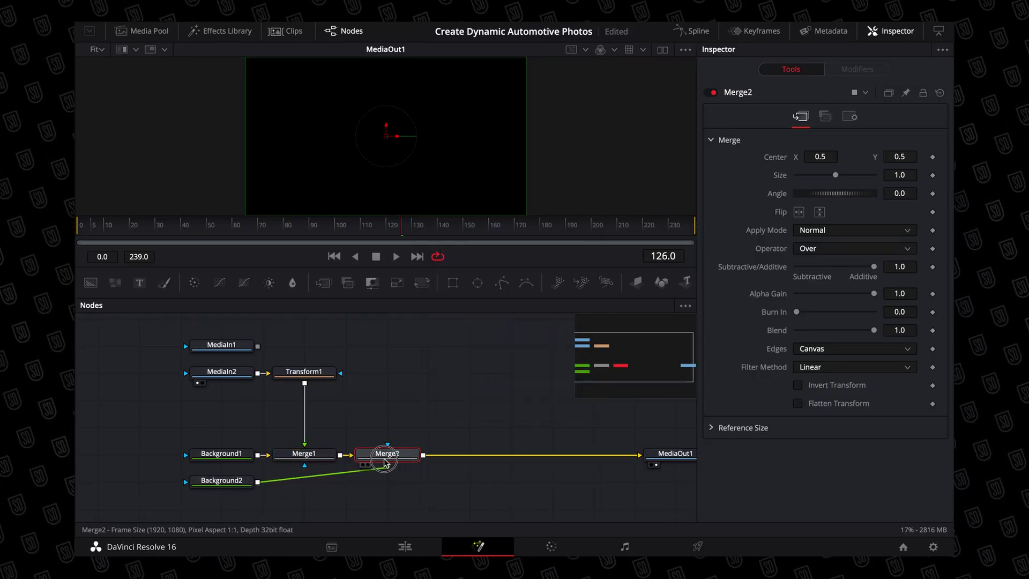
{"action": "left_click_drag", "start_coordinate": [224, 485], "coordinate": [390, 377]}
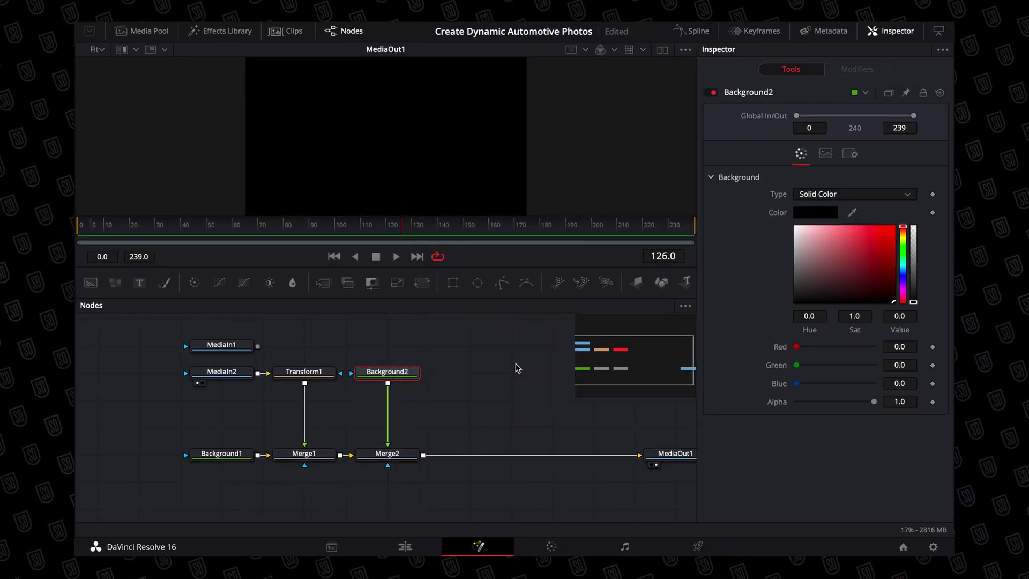
Colour Background2 yellow-orange (R1 G0.72 B0, alpha 1) and attach a Polygon mask.
{"action": "left_click_drag", "start_coordinate": [910, 244], "coordinate": [913, 240]}
{"action": "left_click_drag", "start_coordinate": [893, 300], "coordinate": [914, 321]}
{"action": "left_click_drag", "start_coordinate": [894, 236], "coordinate": [900, 228]}
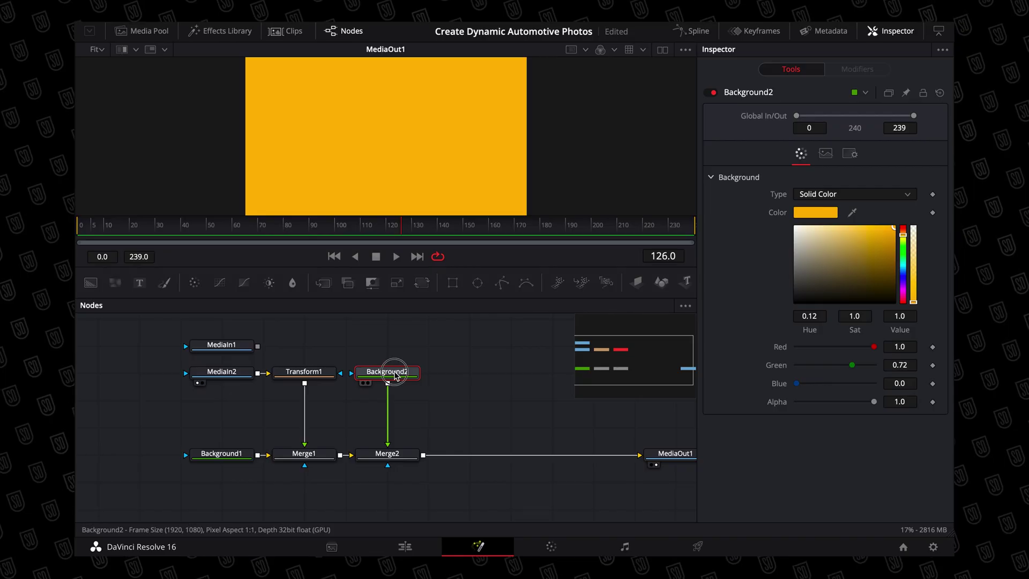
{"action": "left_click", "coordinate": [502, 283]}
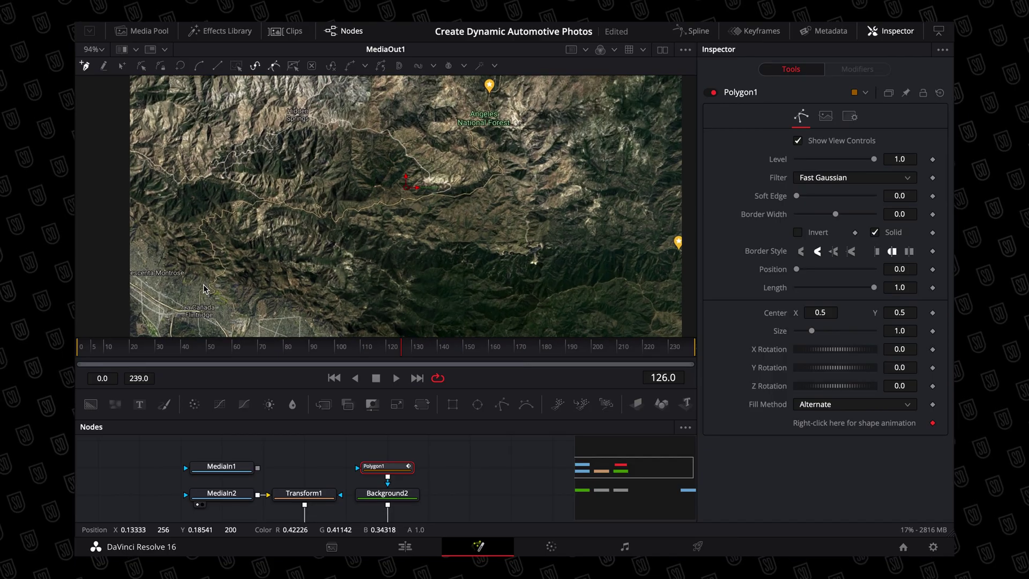
Zoom around the map view and move the playhead to the final frame, 239.
{"action": "scroll", "coordinate": [204, 289], "scroll_direction": "up", "scroll_amount": 5}
{"action": "scroll", "coordinate": [204, 289], "scroll_direction": "down", "scroll_amount": 5}
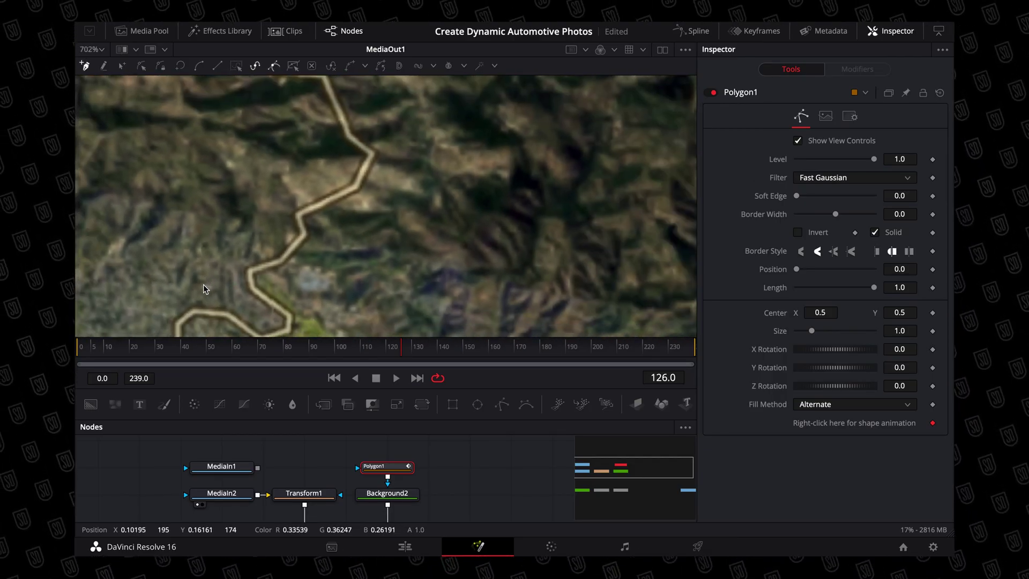
{"action": "scroll", "coordinate": [204, 286], "scroll_direction": "up", "scroll_amount": 1}
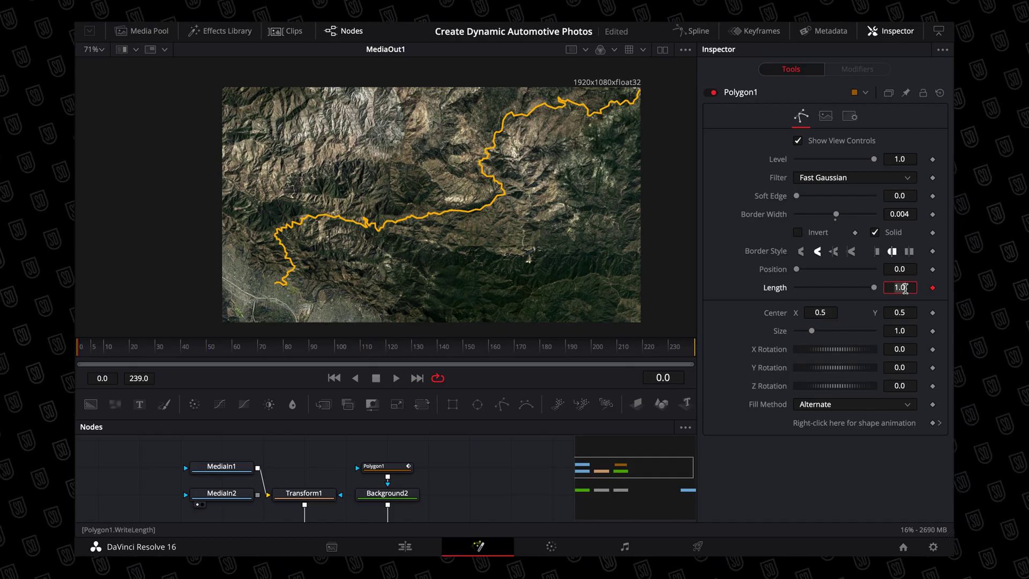
{"action": "left_click_drag", "start_coordinate": [671, 350], "coordinate": [733, 353]}
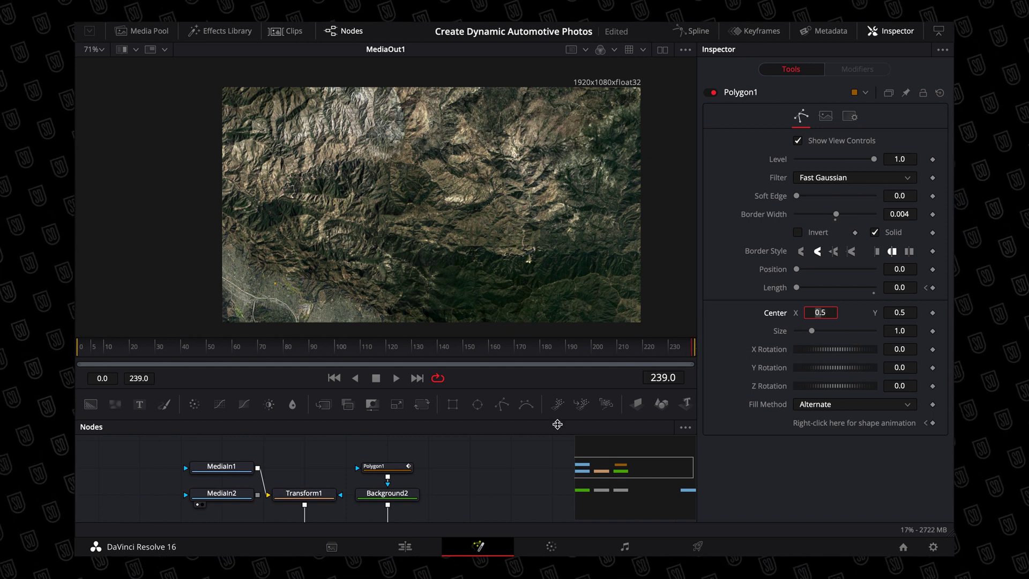
Set the Polygon Length to 1 at frame 239 and scrub back to preview the route.
{"action": "left_click", "coordinate": [900, 288]}
{"action": "type", "text": "1"}
{"action": "key", "text": "Tab"}
{"action": "left_click_drag", "start_coordinate": [664, 347], "coordinate": [80, 347]}
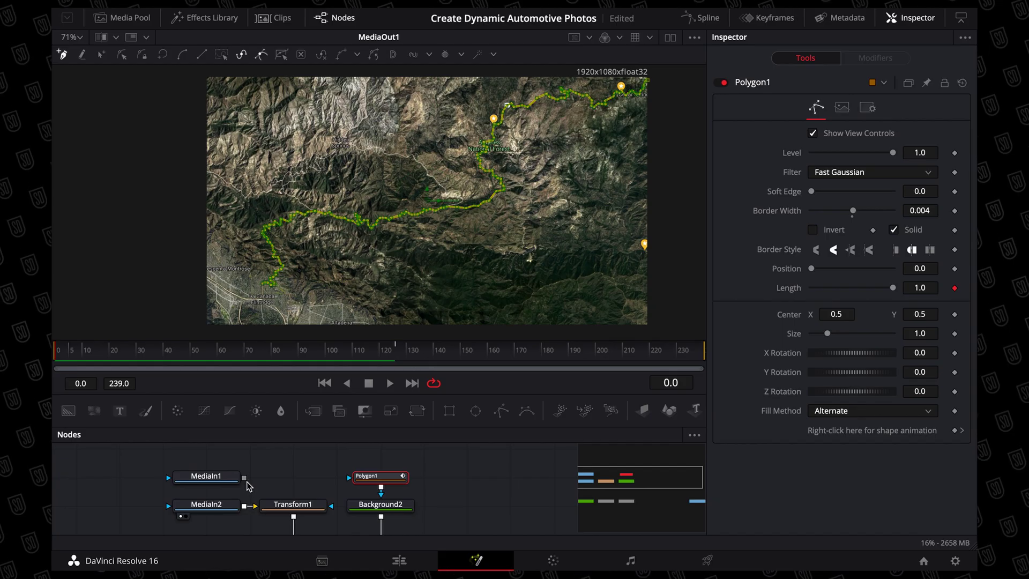
Wire MediaIn1 into Transform1, play the route animation, then confirm an 8000 px document height.
{"action": "left_click_drag", "start_coordinate": [245, 477], "coordinate": [256, 507]}
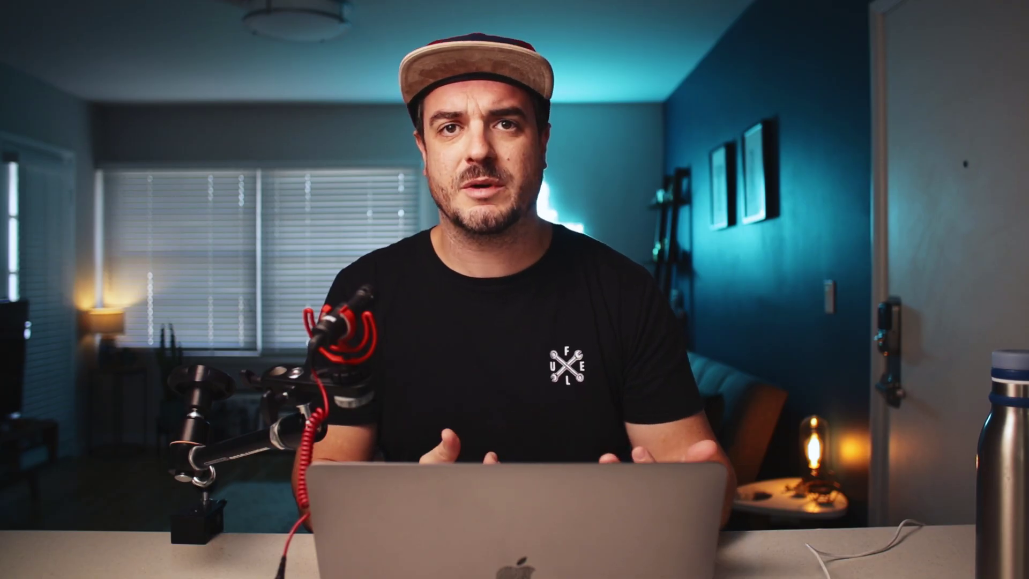
{"action": "left_click", "coordinate": [397, 379]}
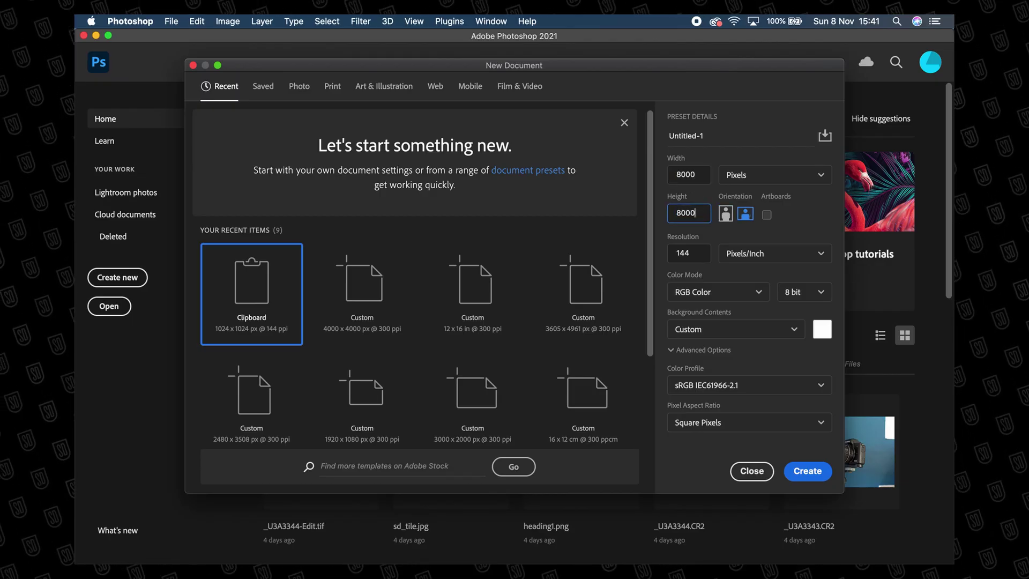
{"action": "left_click", "coordinate": [700, 257]}
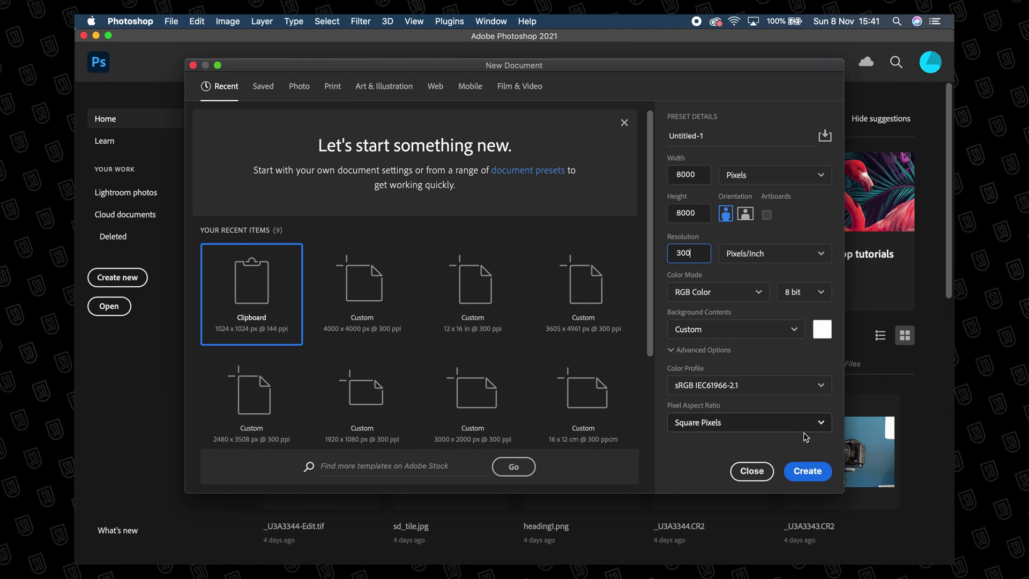
Create the 8000 × 8000 px, 300 ppi document, unlock its background, and render Clouds onto it.
{"action": "left_click", "coordinate": [804, 471]}
{"action": "left_click", "coordinate": [931, 403]}
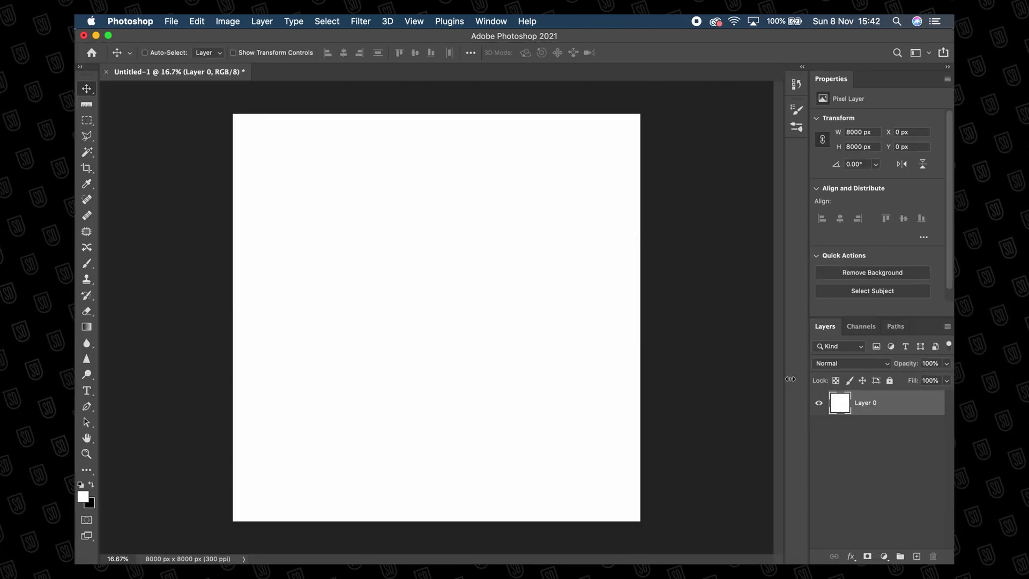
{"action": "left_click", "coordinate": [361, 21]}
{"action": "mouse_move", "coordinate": [472, 244]}
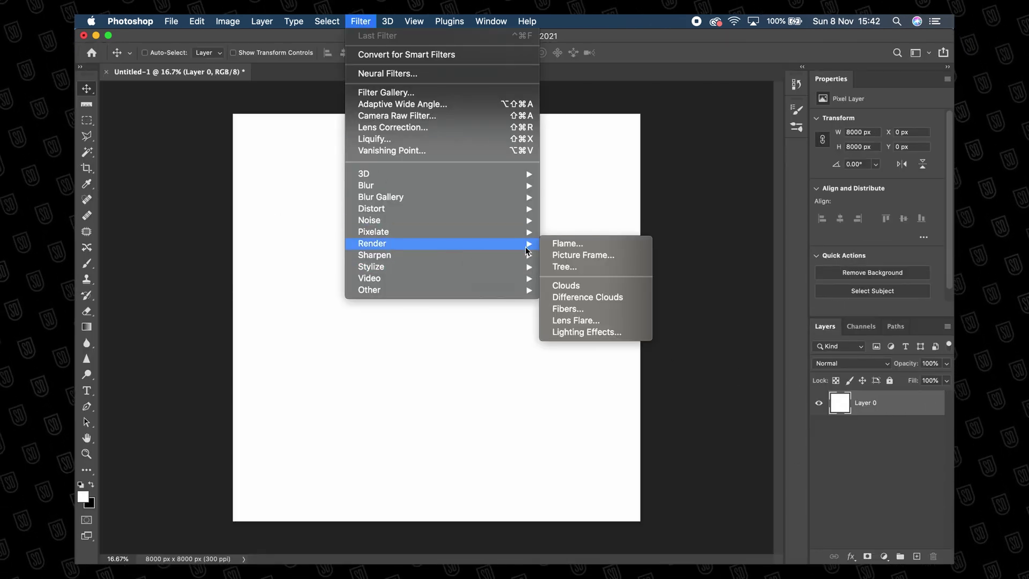
{"action": "left_click", "coordinate": [575, 284]}
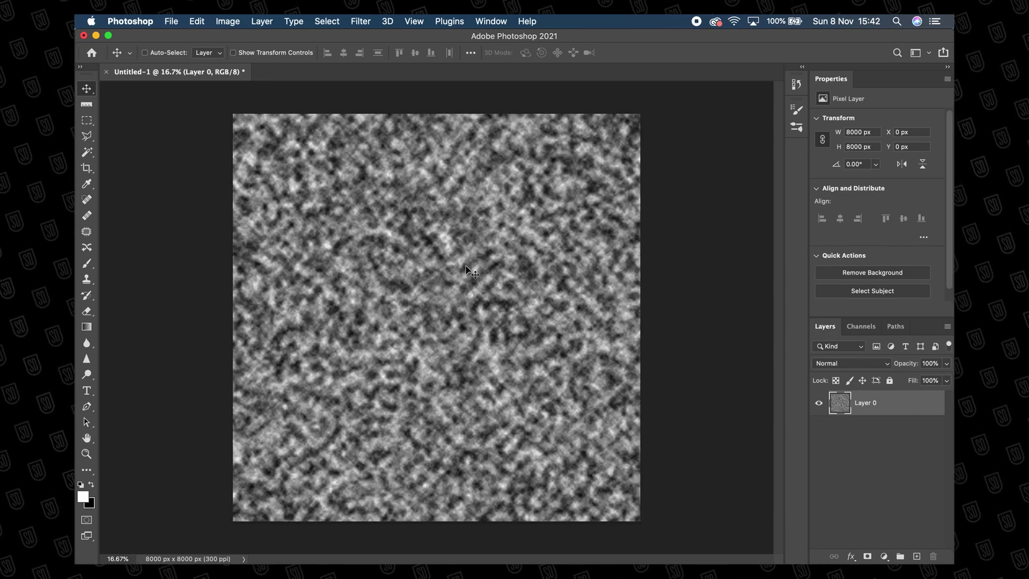